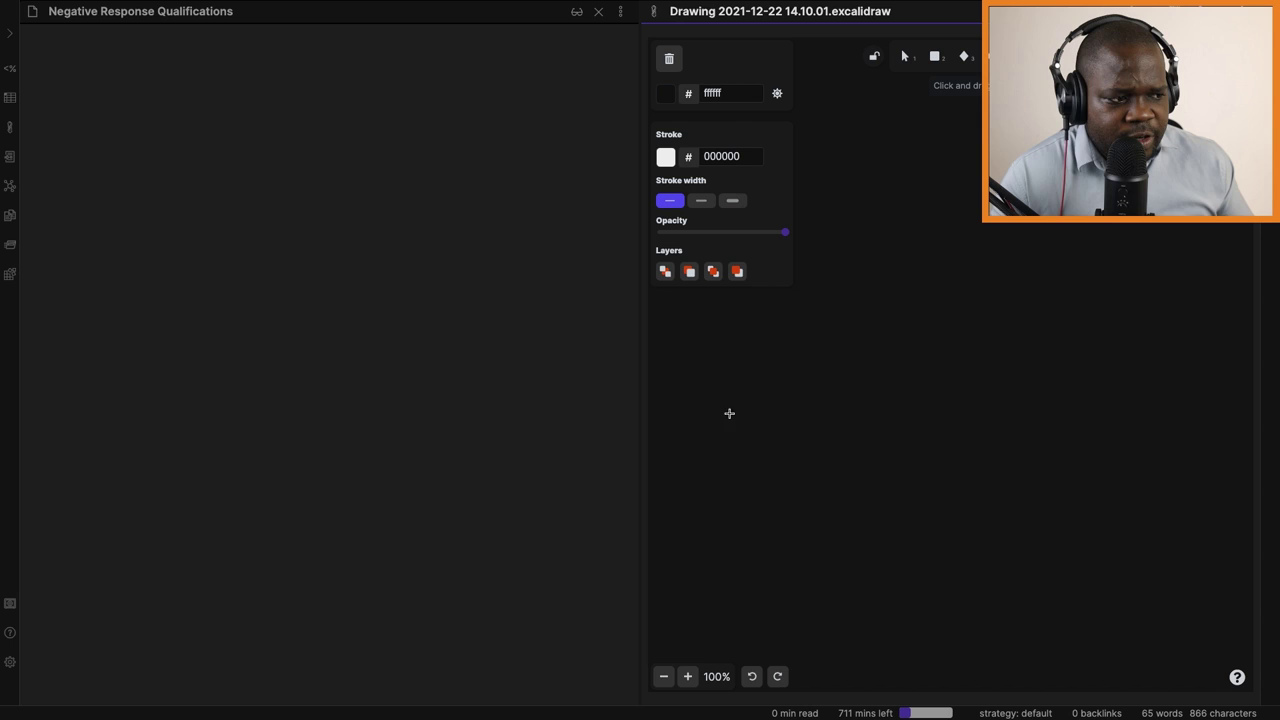
- Sketch a freehand box linked by a line to a small circle, two small shapes beside it, and a curved arrow from the box to the circle
left_click(734, 474)
mouse_move(734, 474)
left_mouse_down()
mouse_move(837, 386)
mouse_move(898, 381)
mouse_move(860, 364)
left_mouse_up()
left_click_drag(796, 451, 774, 492)
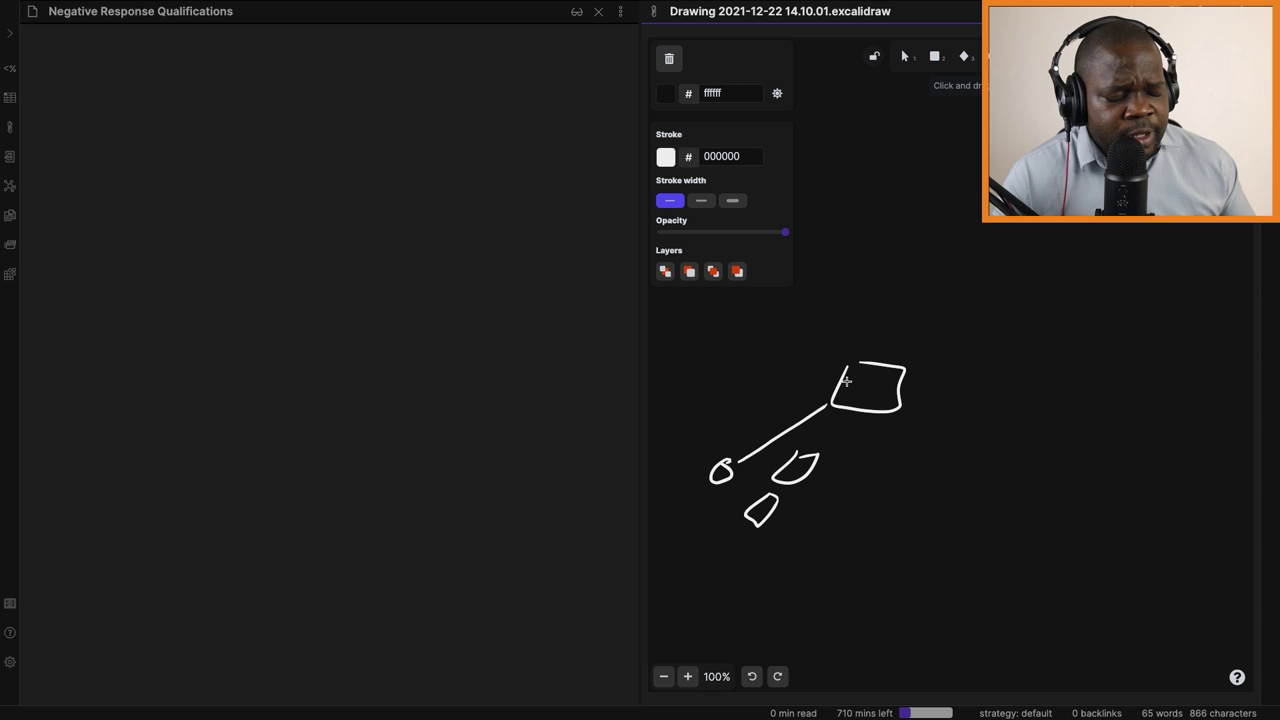
mouse_move(843, 373)
left_mouse_down()
mouse_move(697, 443)
mouse_move(712, 448)
left_mouse_up()
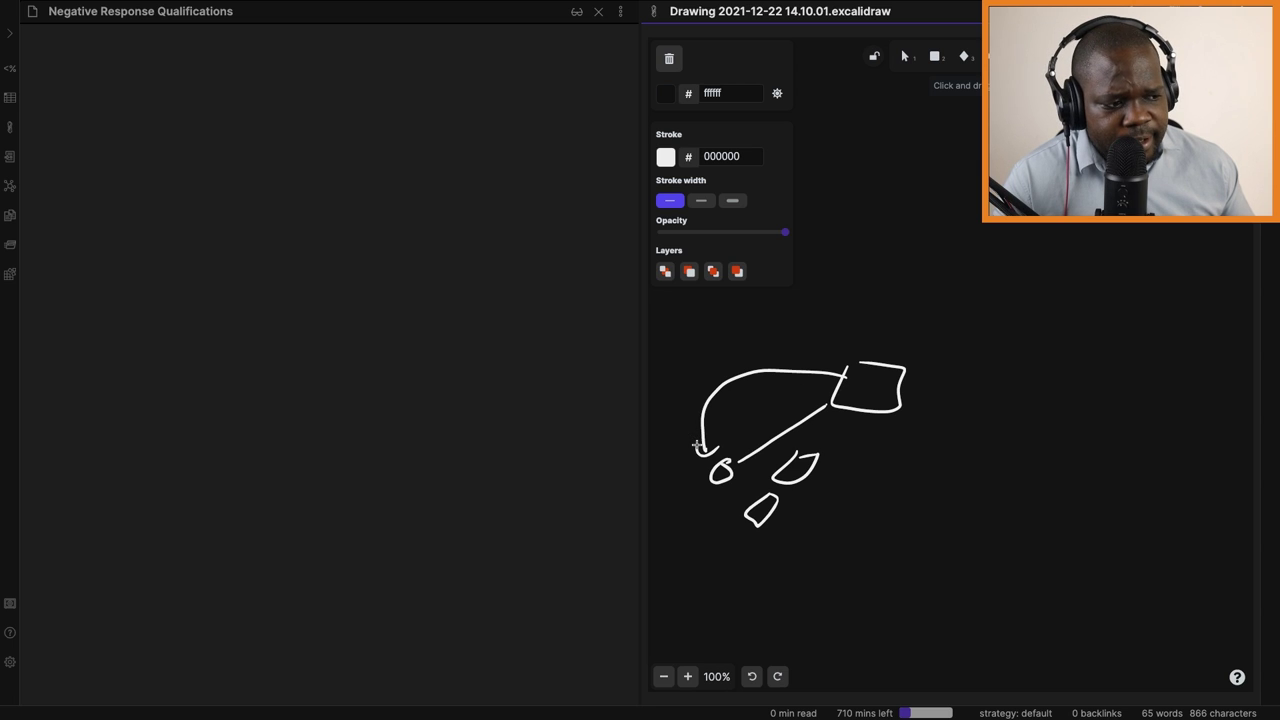
- Sketch a second freehand box above the curved arrow, with a short dash leading to a question mark
mouse_move(749, 328)
left_mouse_down()
mouse_move(725, 359)
mouse_move(748, 326)
left_mouse_up()
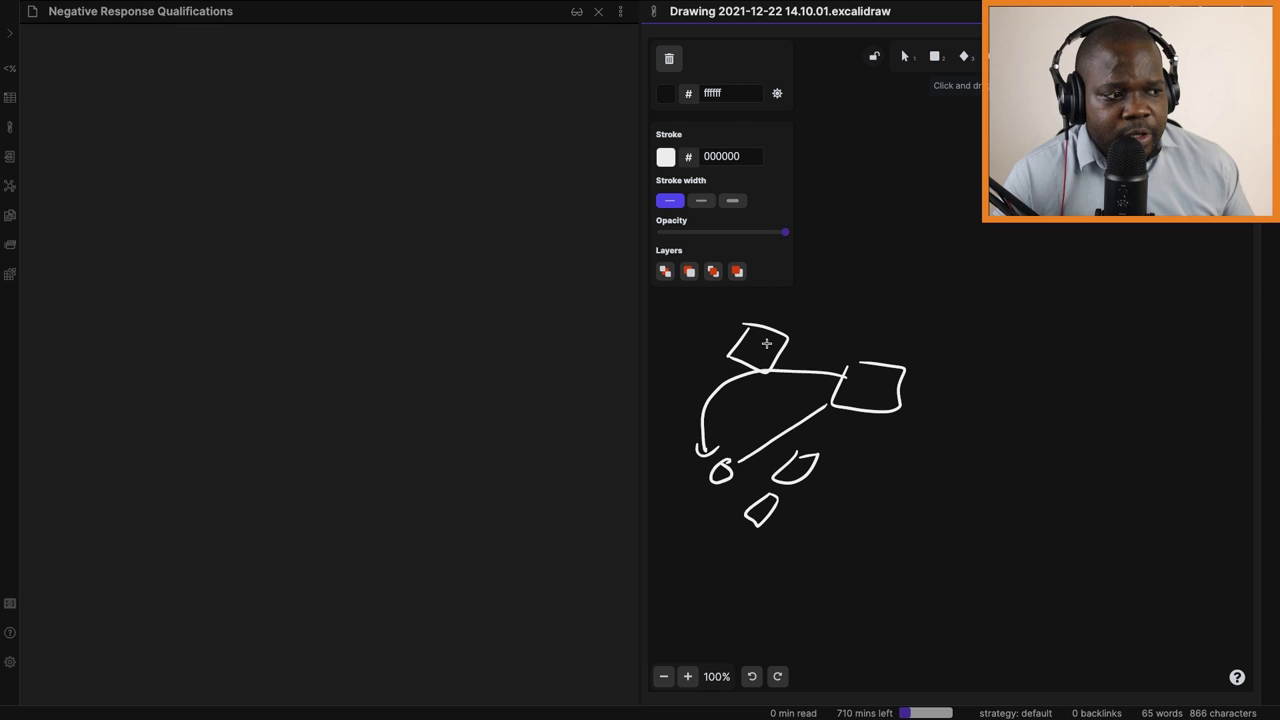
left_click_drag(766, 348, 828, 343)
left_click(821, 355)
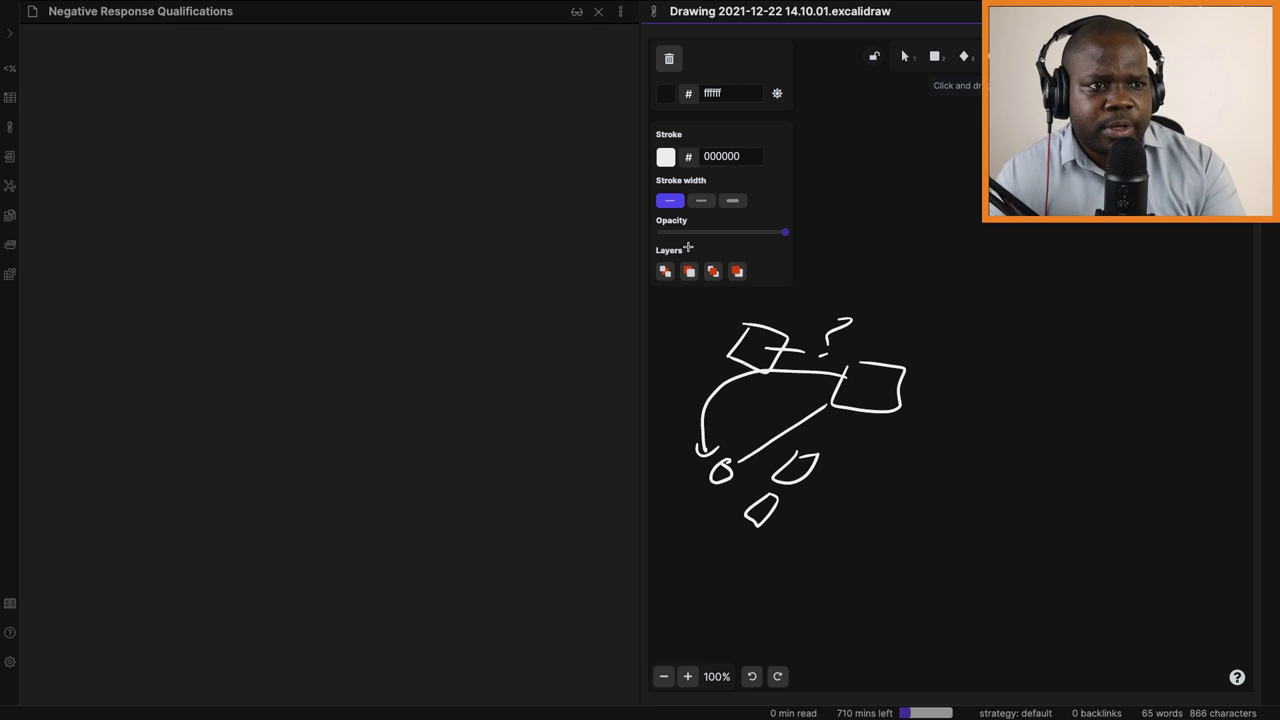
- Add the level-3 heading "Subject: Recent Job Application" to the empty Negative Response Qualifications note
left_click(282, 125)
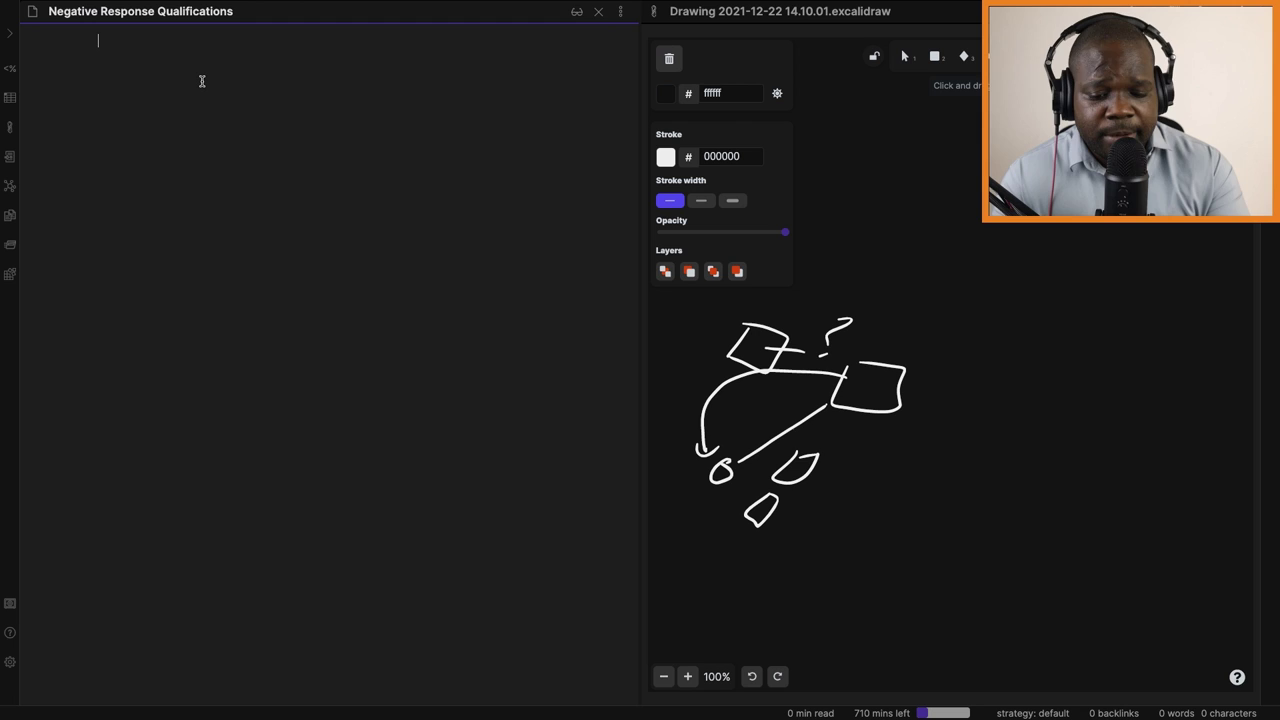
type("###")
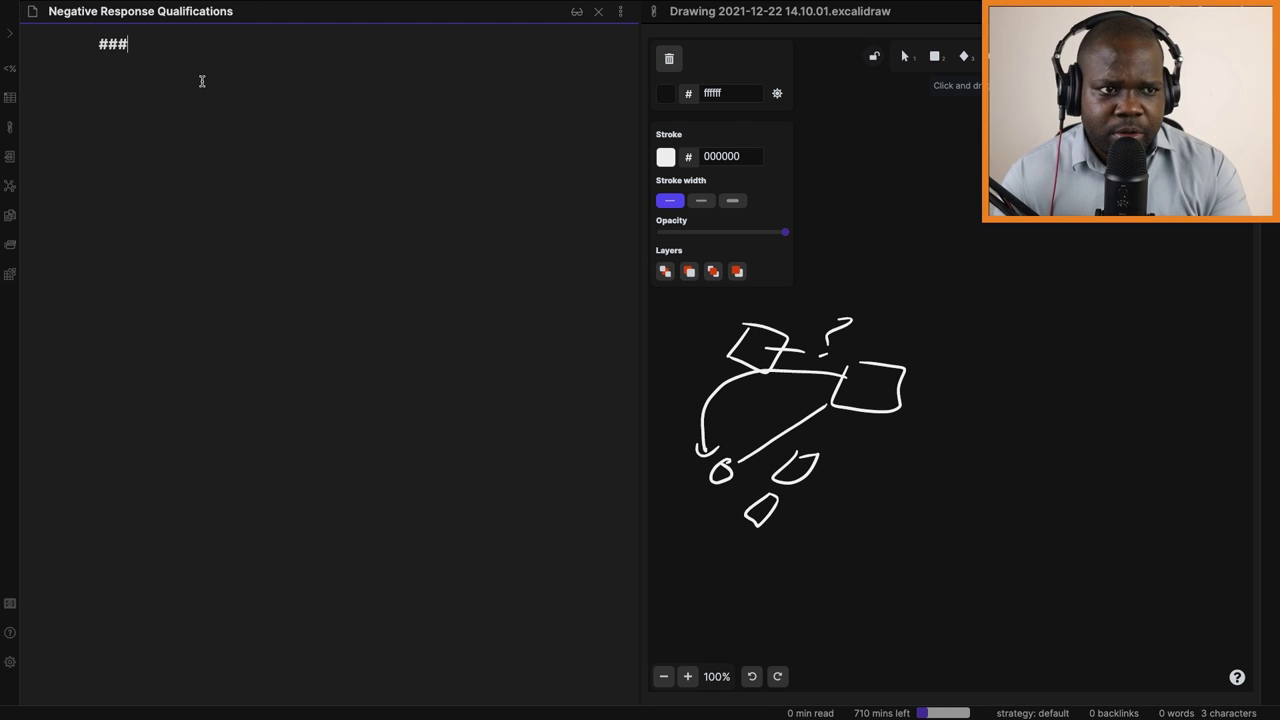
type(" Subject")
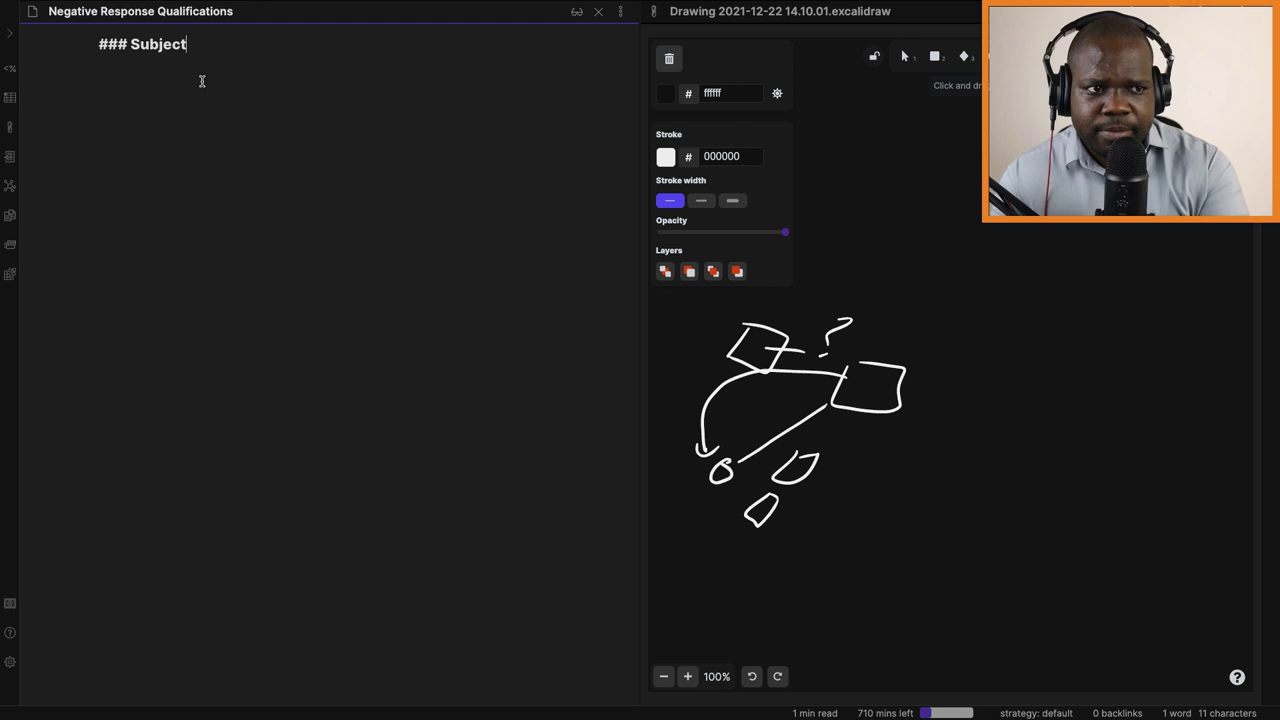
type(": ")
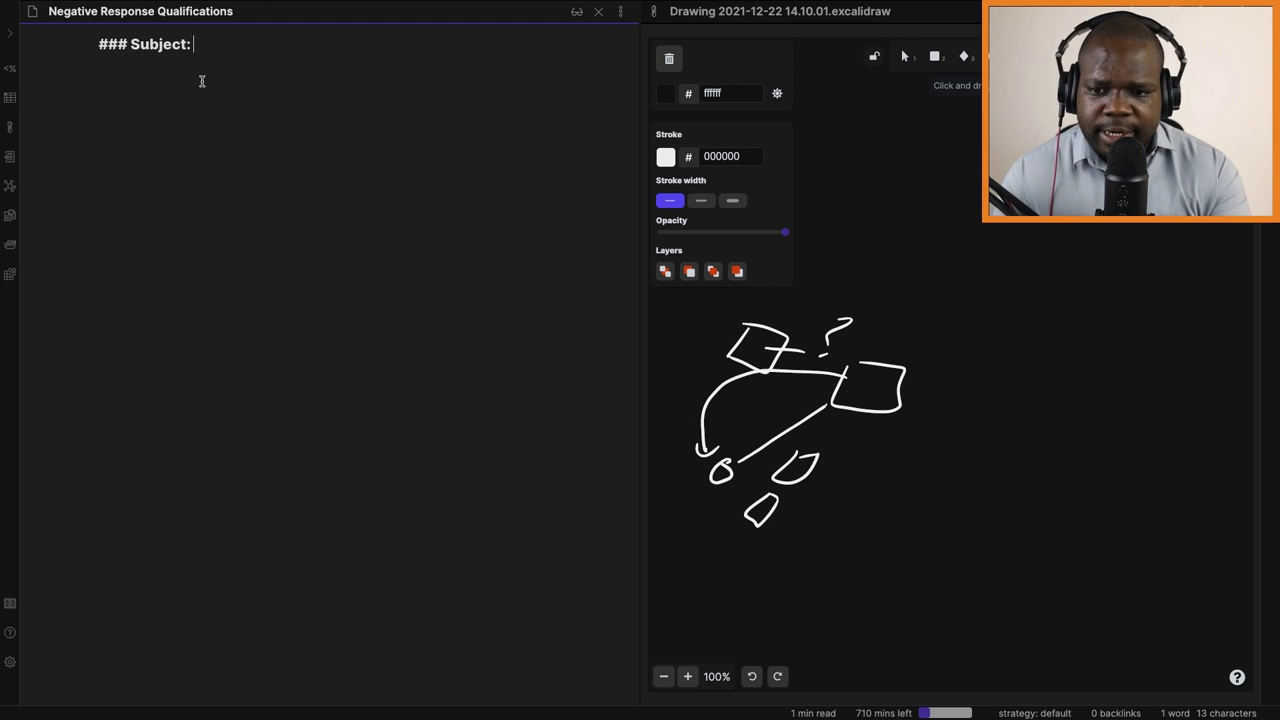
type("Recent Jo")
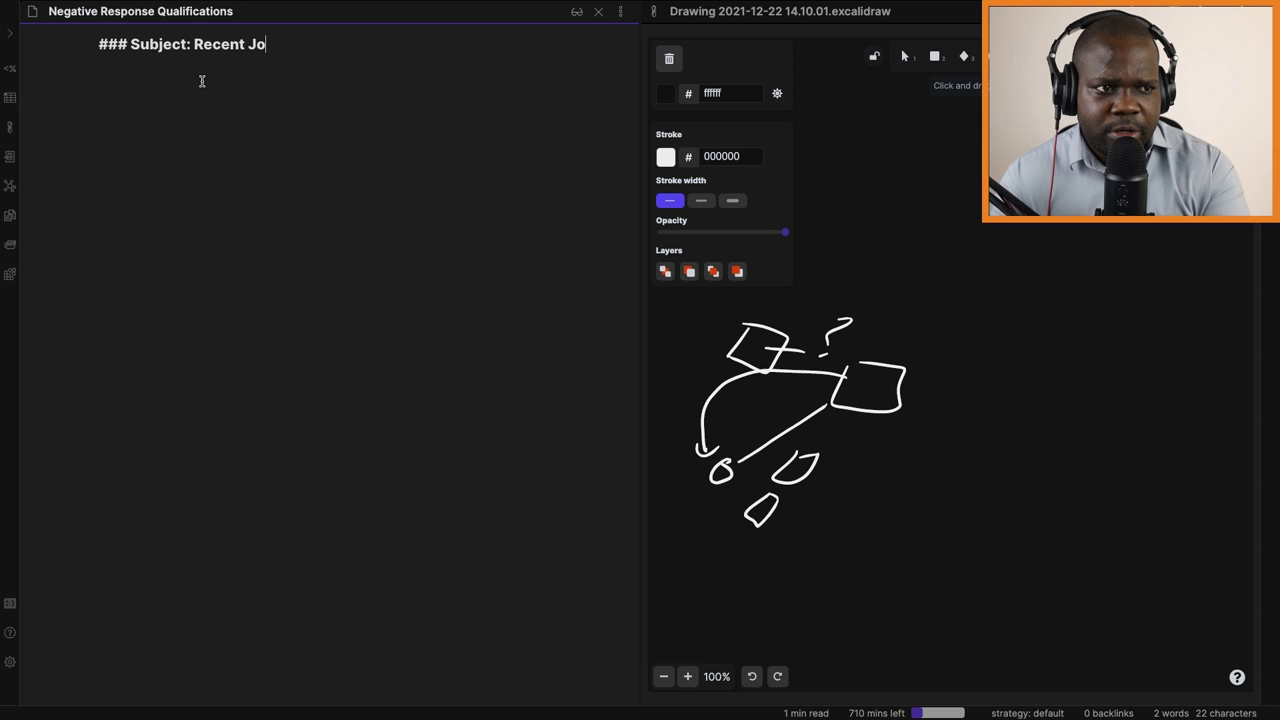
type("b as")
key("BackSpace")
key("BackSpace")
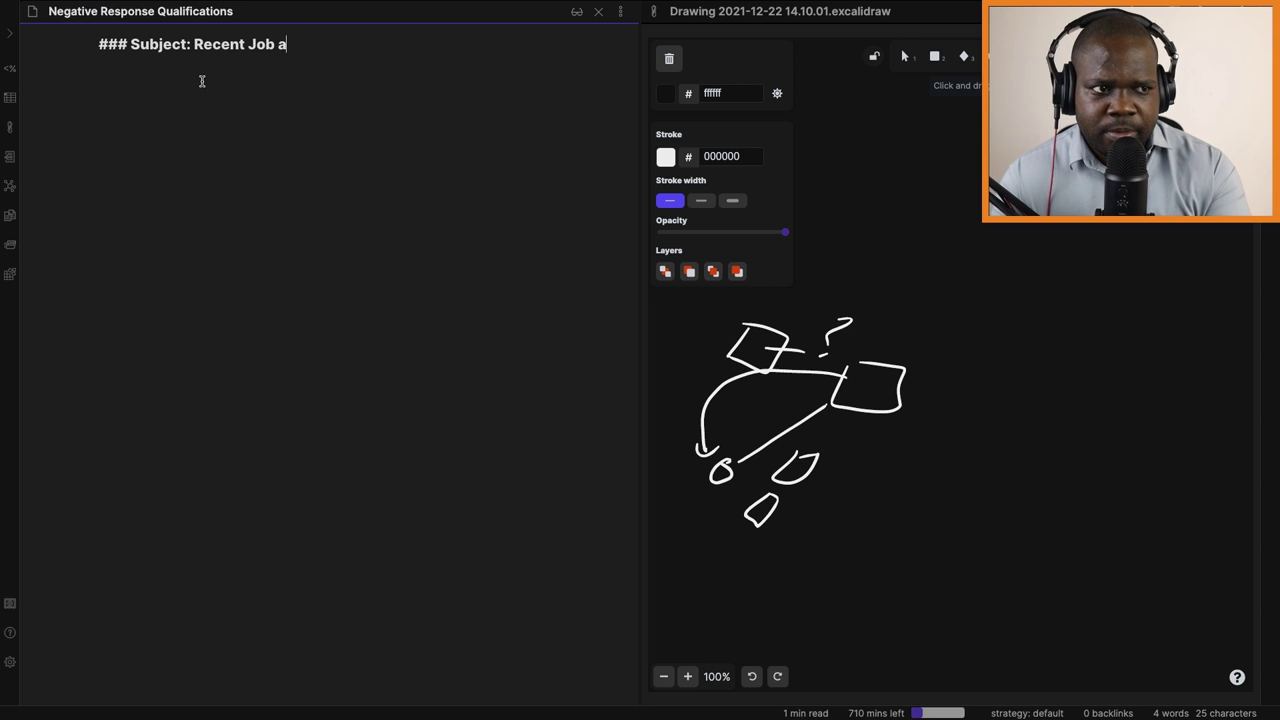
type("Applic")
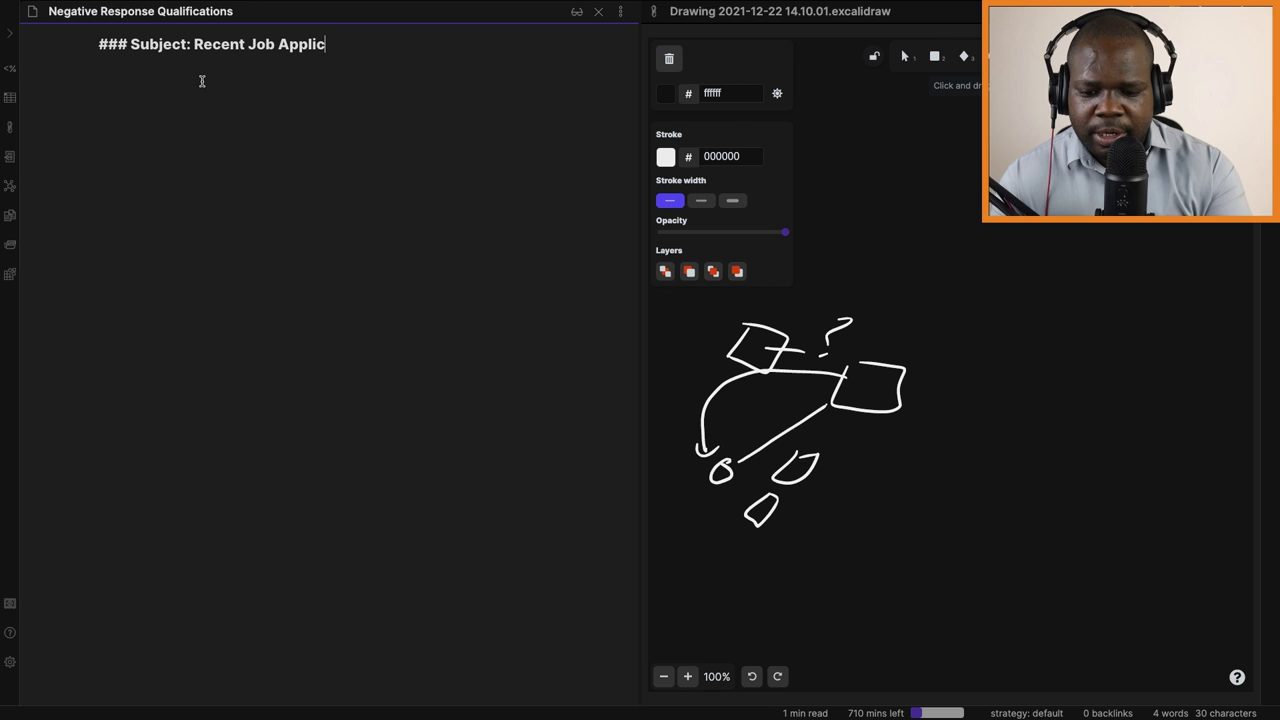
type("ation")
key("Return")
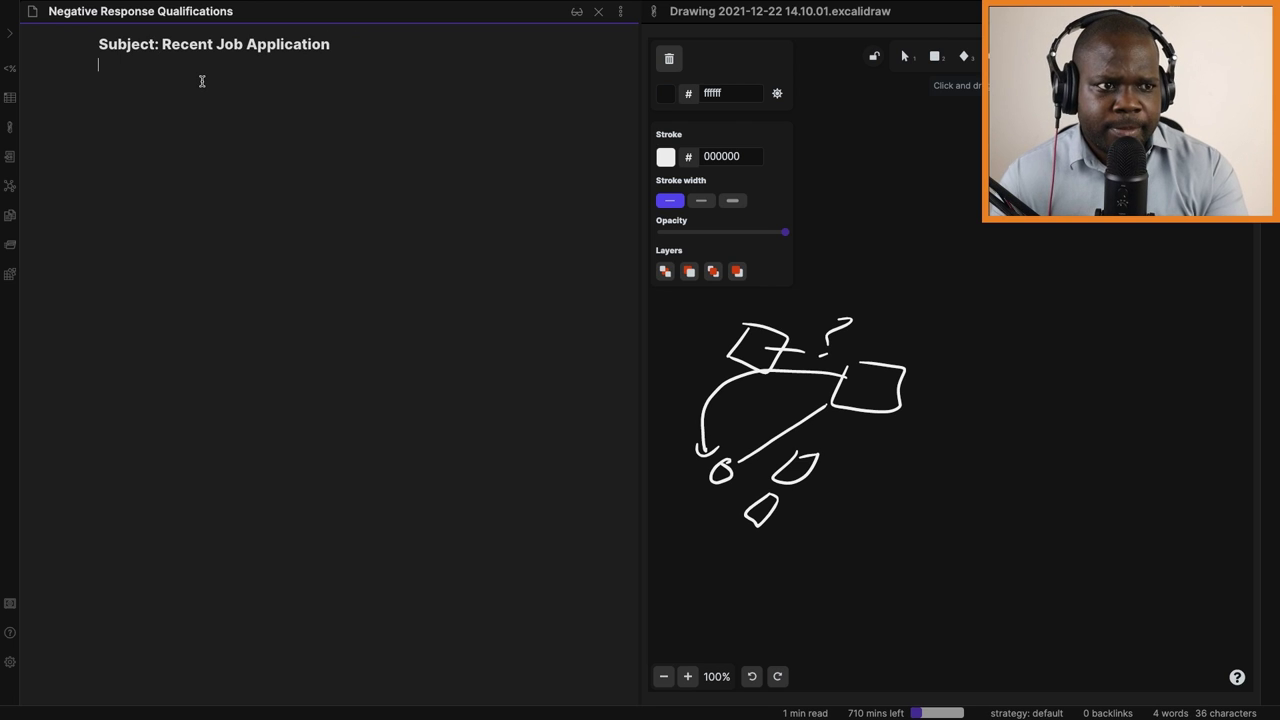
- Write the salutation "Dear [Name]," below the subject heading, followed by a blank line
type("De")
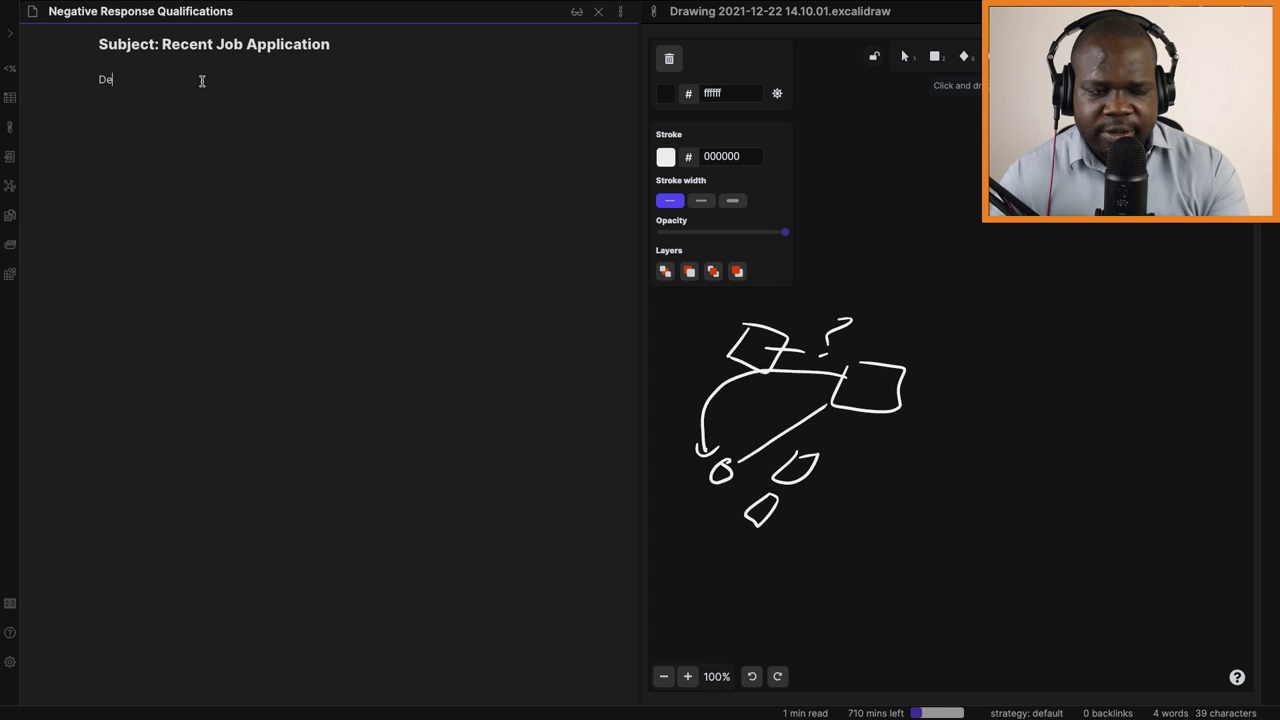
type("ar [ Name")
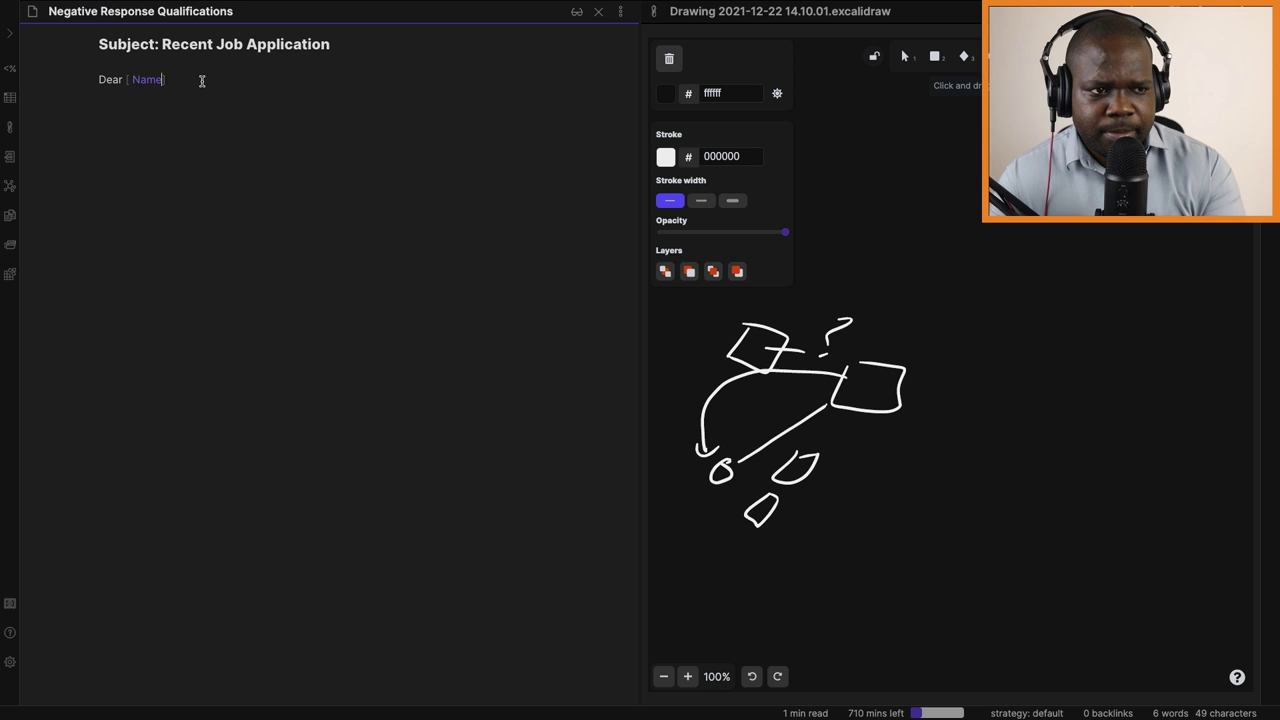
key("Left")
key("Left")
key("BackSpace")
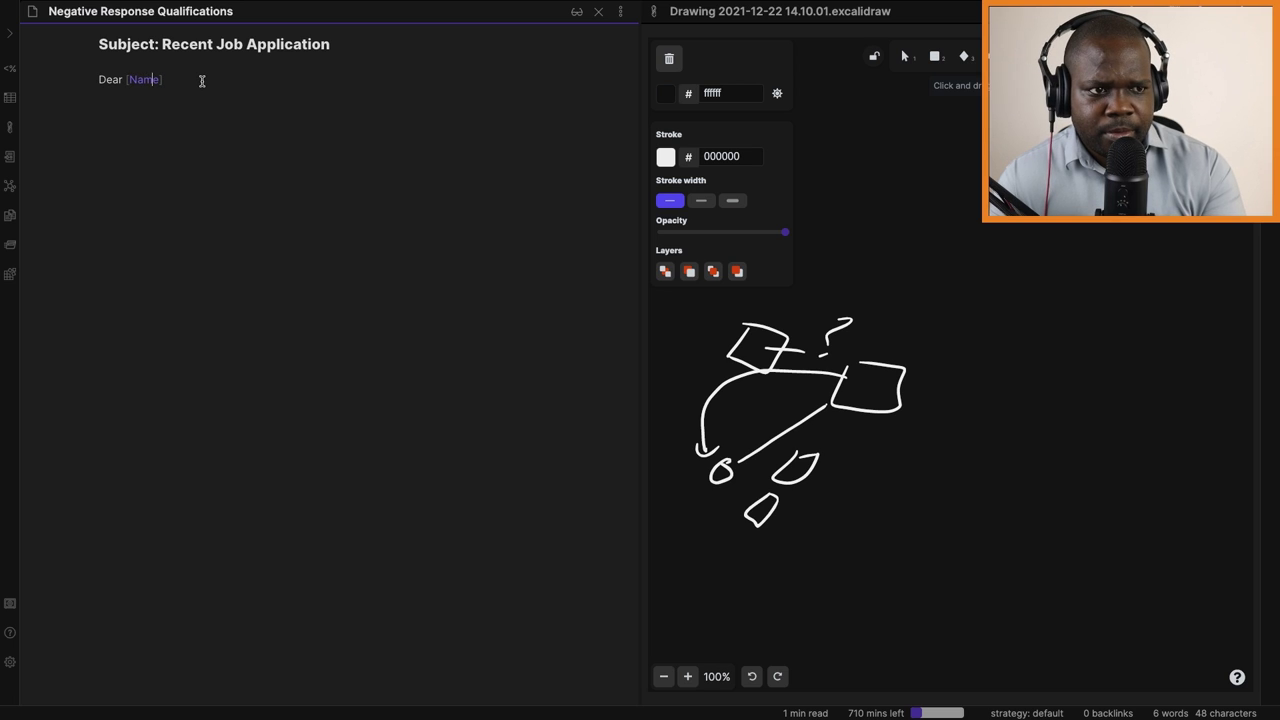
type(",")
key("Return")
key("Return")
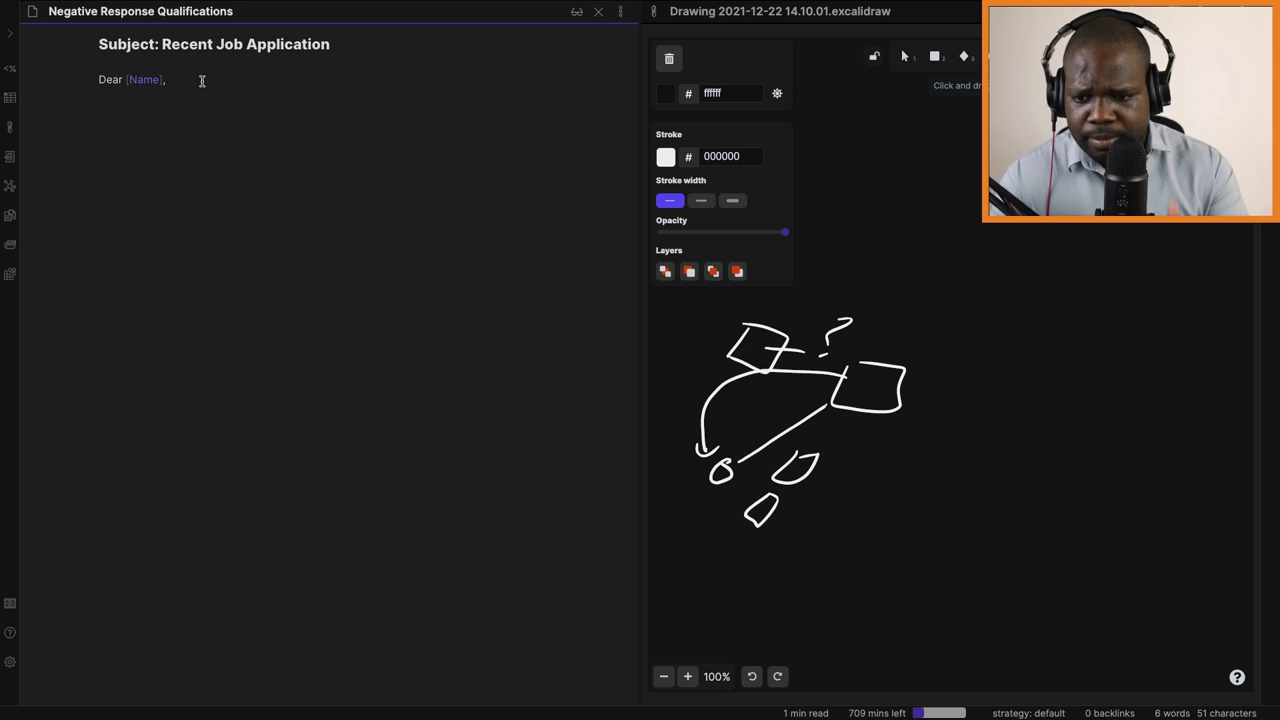
- Write the opening paragraph: "Thank you for your recent inquiry into the position opened at. [company name]. We certainly appreciate your interest in working for our business."
type("Thank you for your recent inquiry into ")
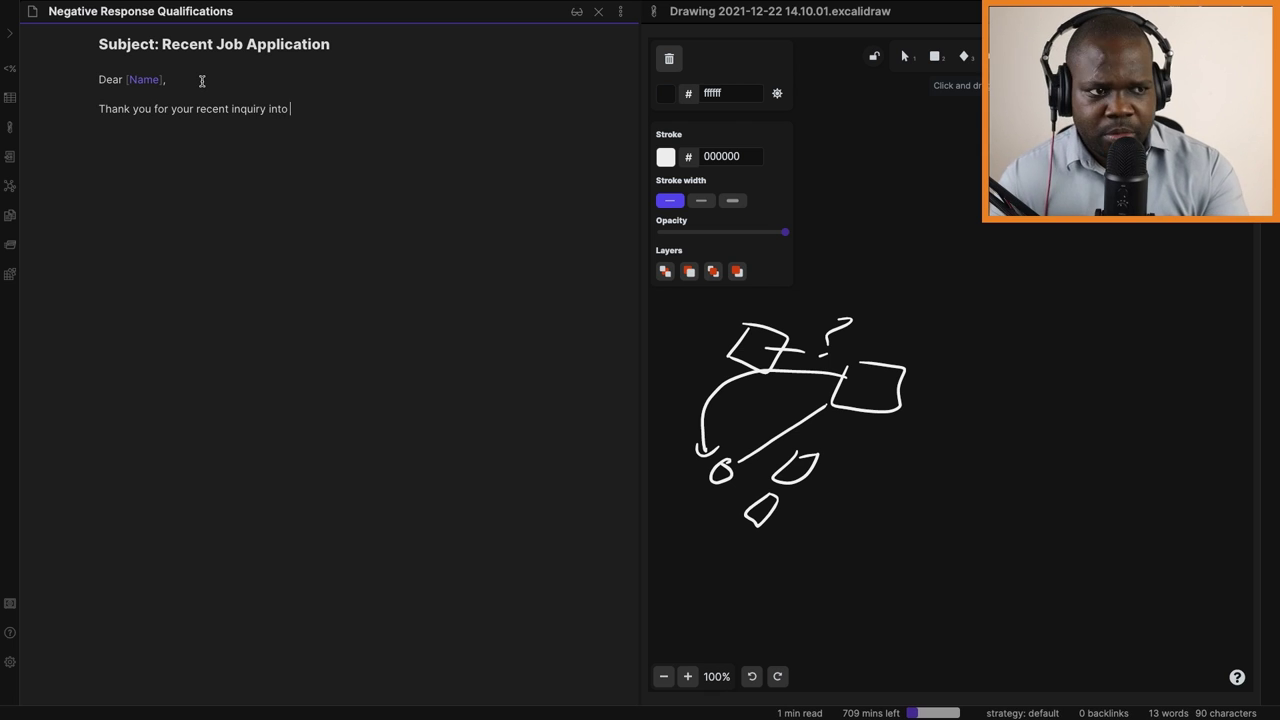
type("the position opened at. [company] ")
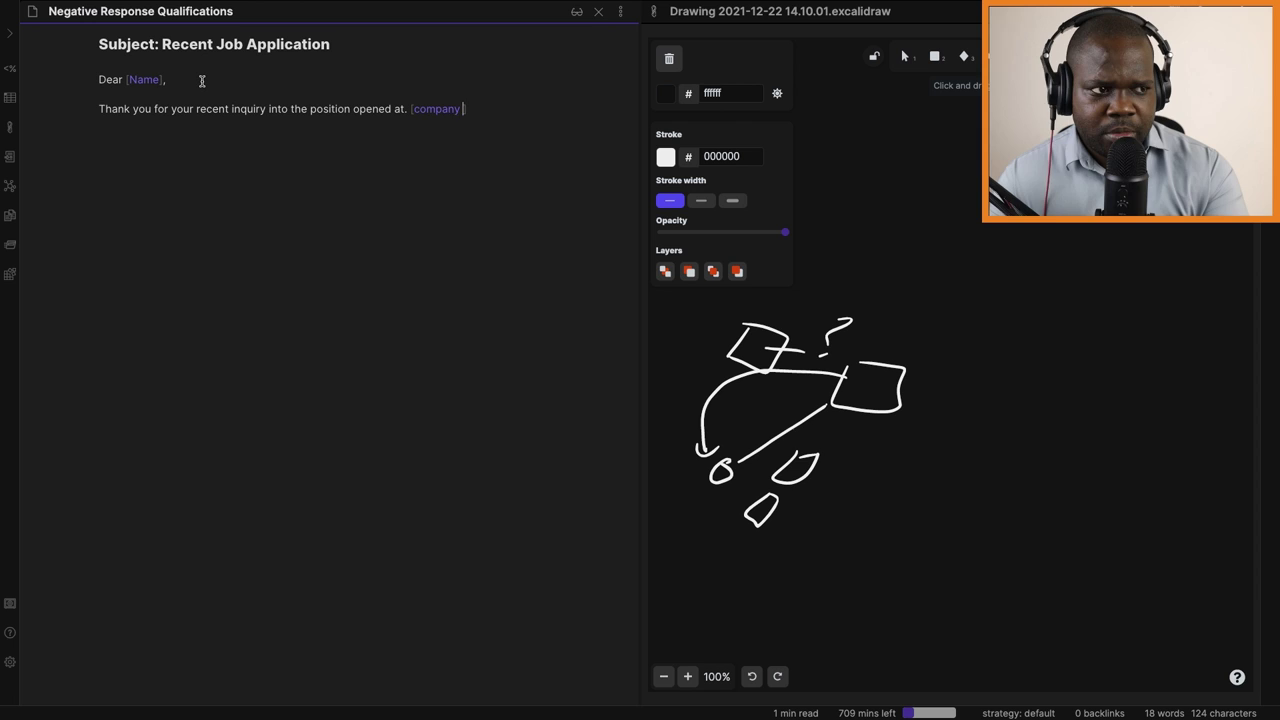
type("Name")
key("BackSpace")
key("BackSpace")
key("BackSpace")
key("BackSpace")
type("name")
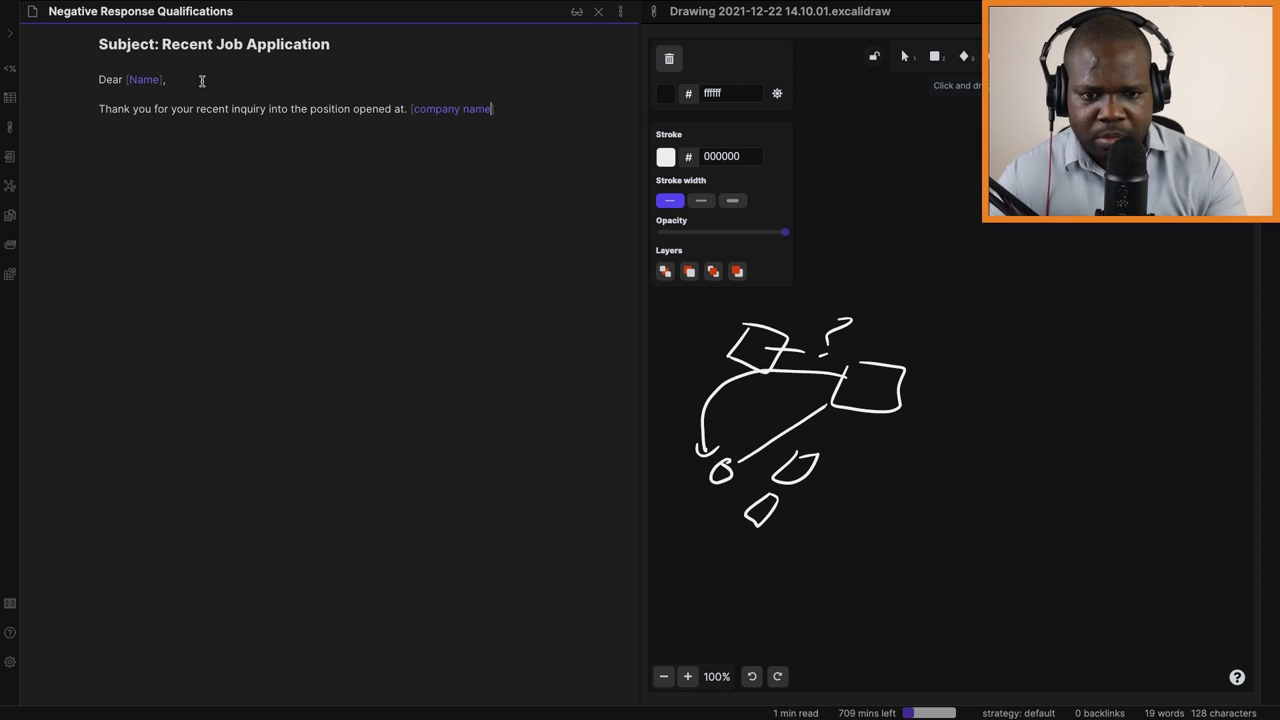
key("End")
type(". We certainly appreciate your interest in working for our business.")
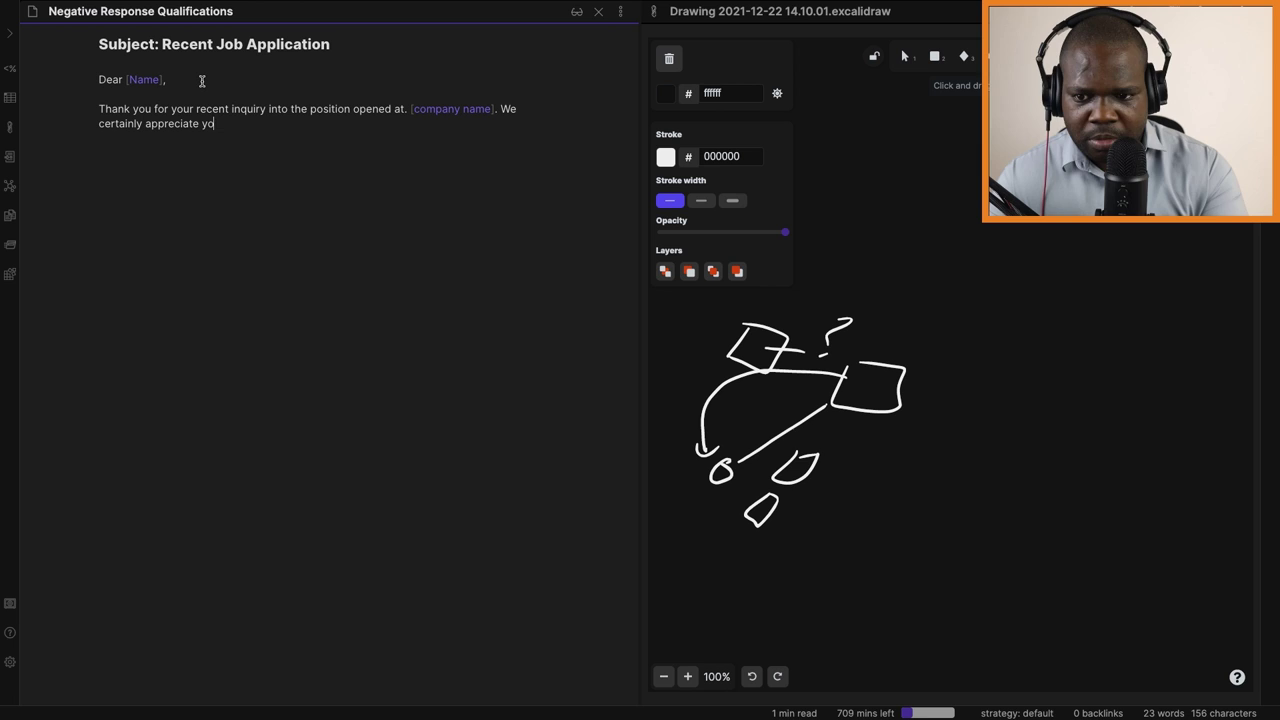
- Add the paragraph "After reviewing your credentials, we have determined that your background and qualifications do not suit our needs at this time."
key("Return")
key("Return")
type("Aft")
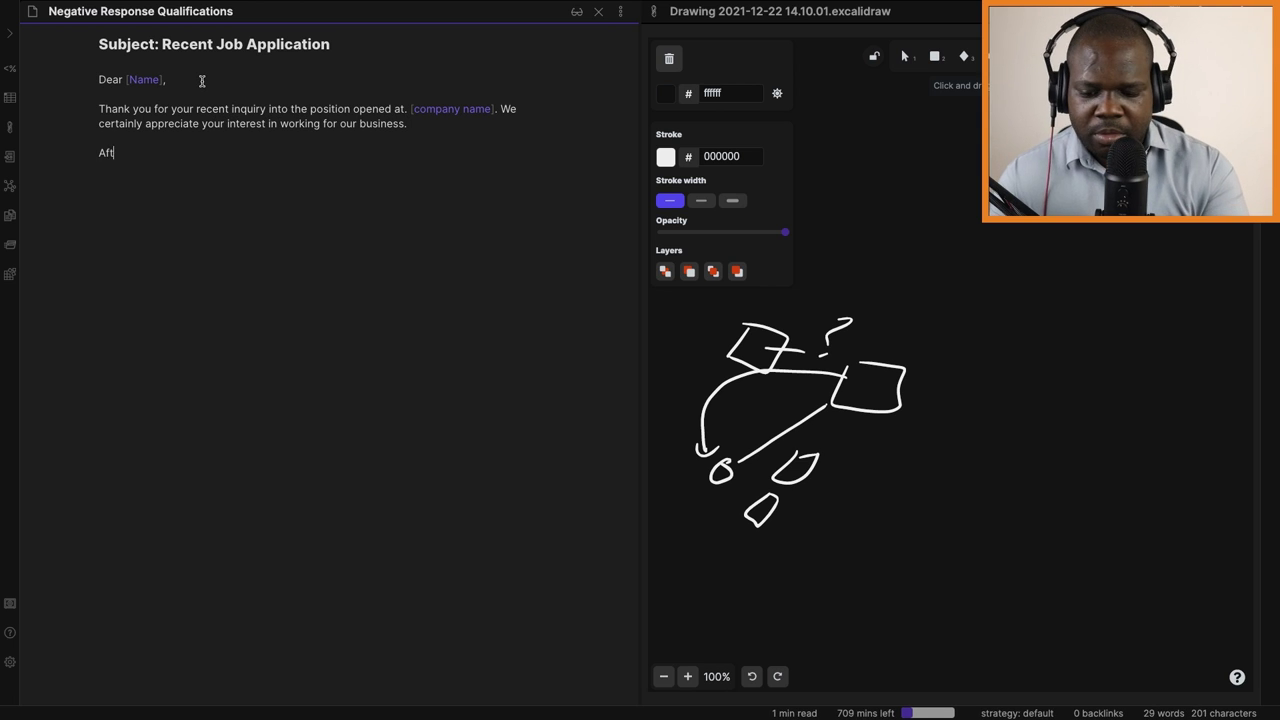
type("er reviewing your credentials, we have det")
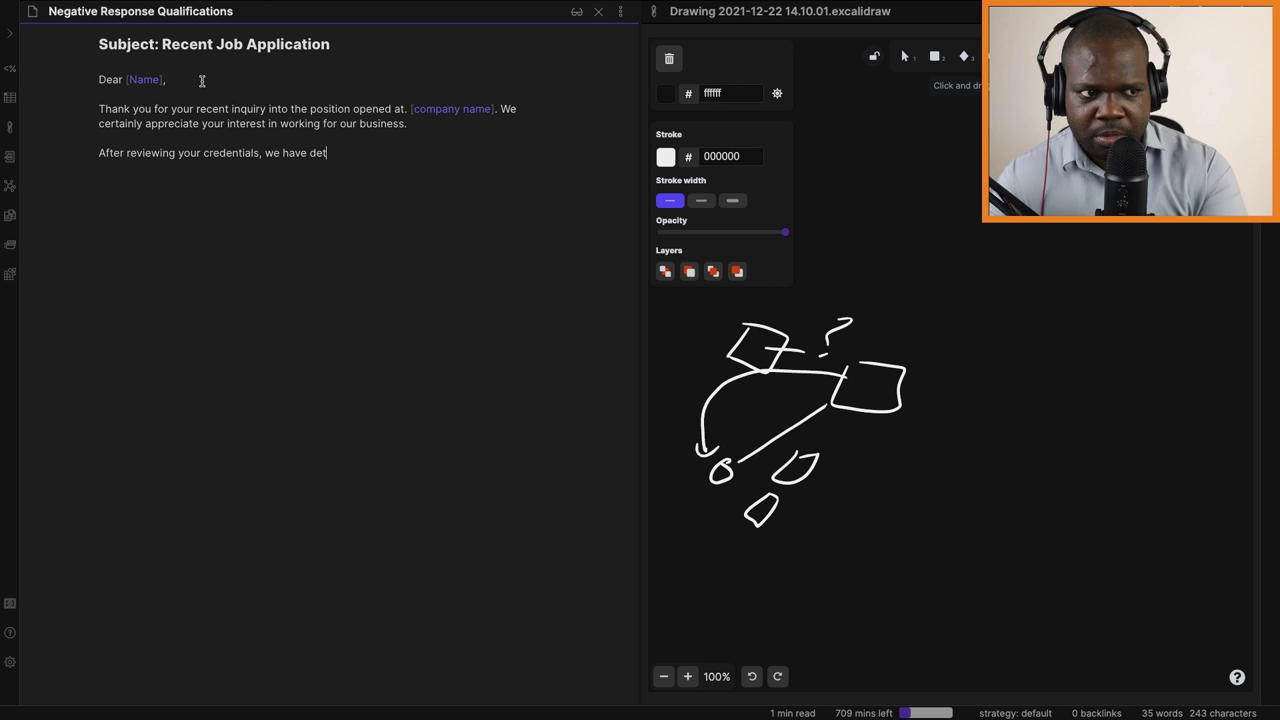
type("ermined that your background and qualifications")
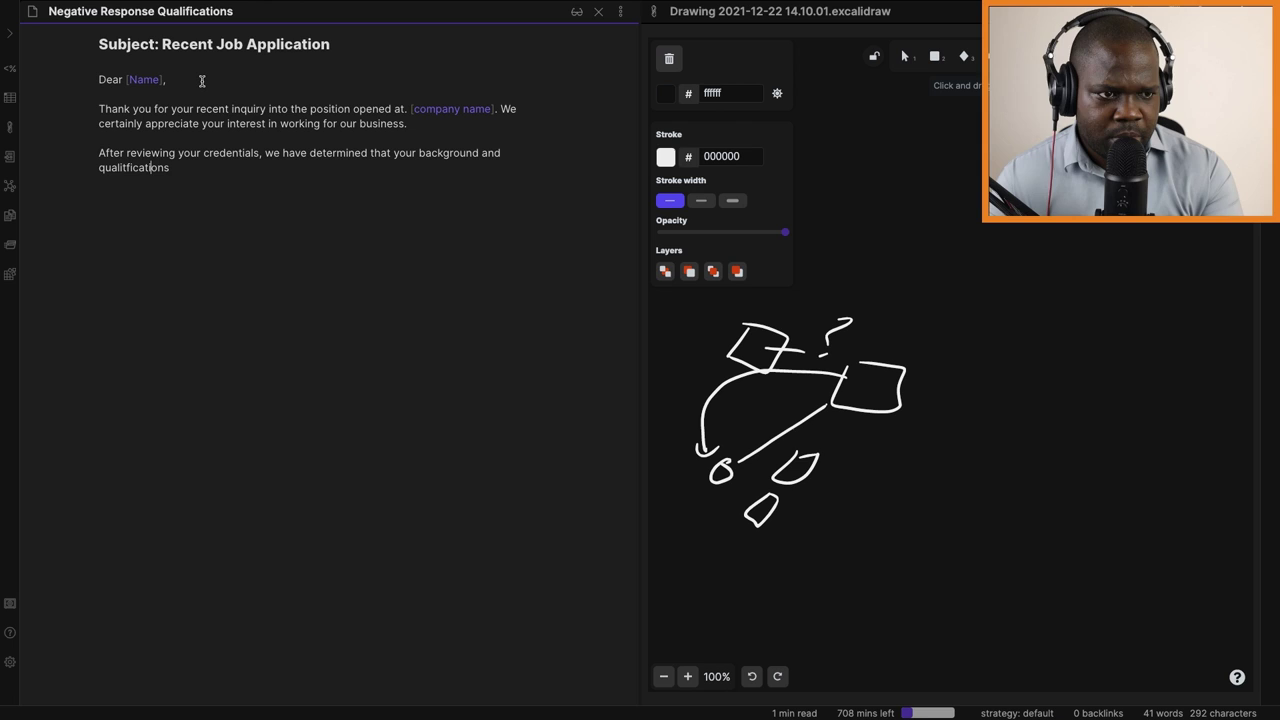
key("BackSpace")
type("do not")
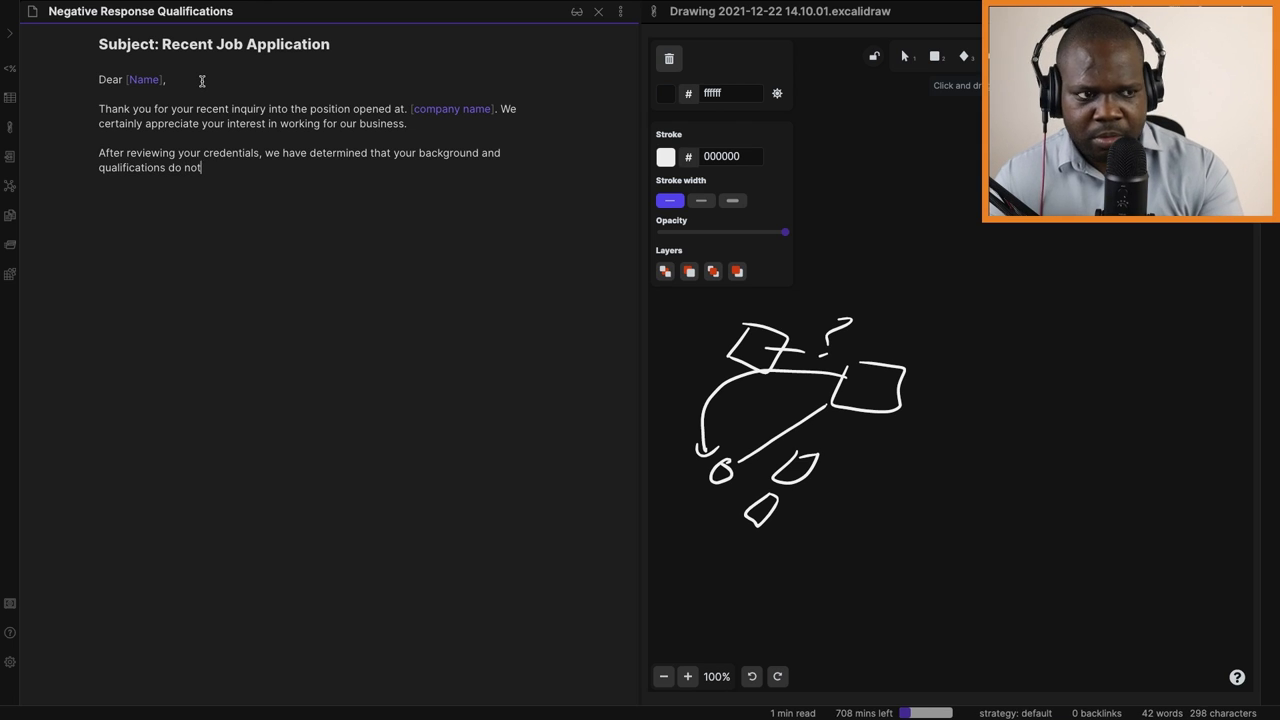
type(" suit our needs at this time.  ")
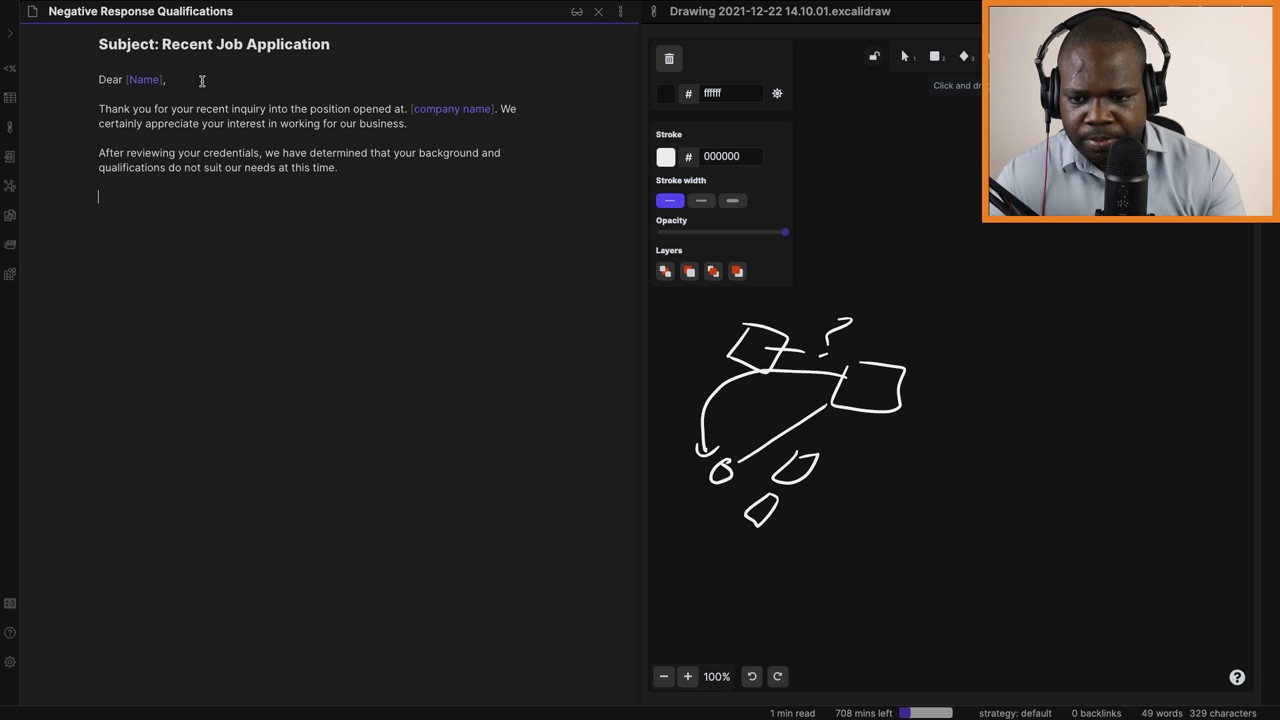
- Add the bracketed note "Include this only if you intend to do it." below the rejection paragraph
type("[include this only]")
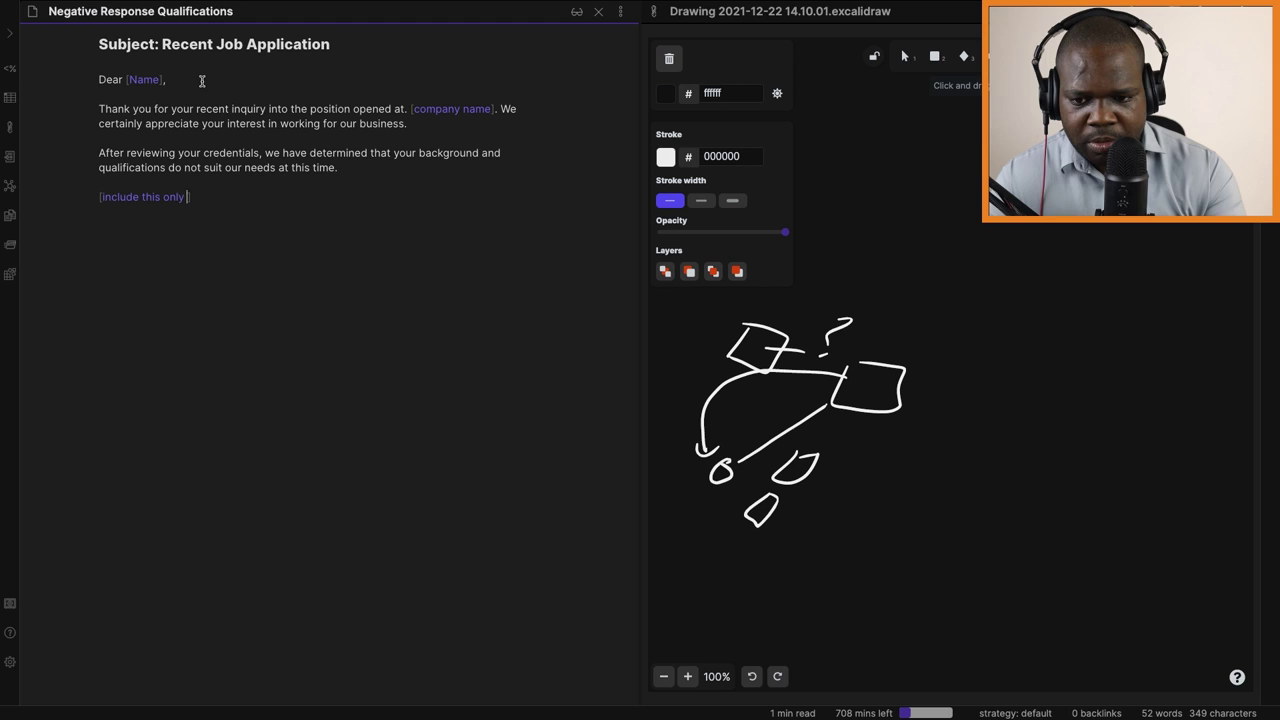
key("ctrl+Left")
key("ctrl+Left")
key("ctrl+Left")
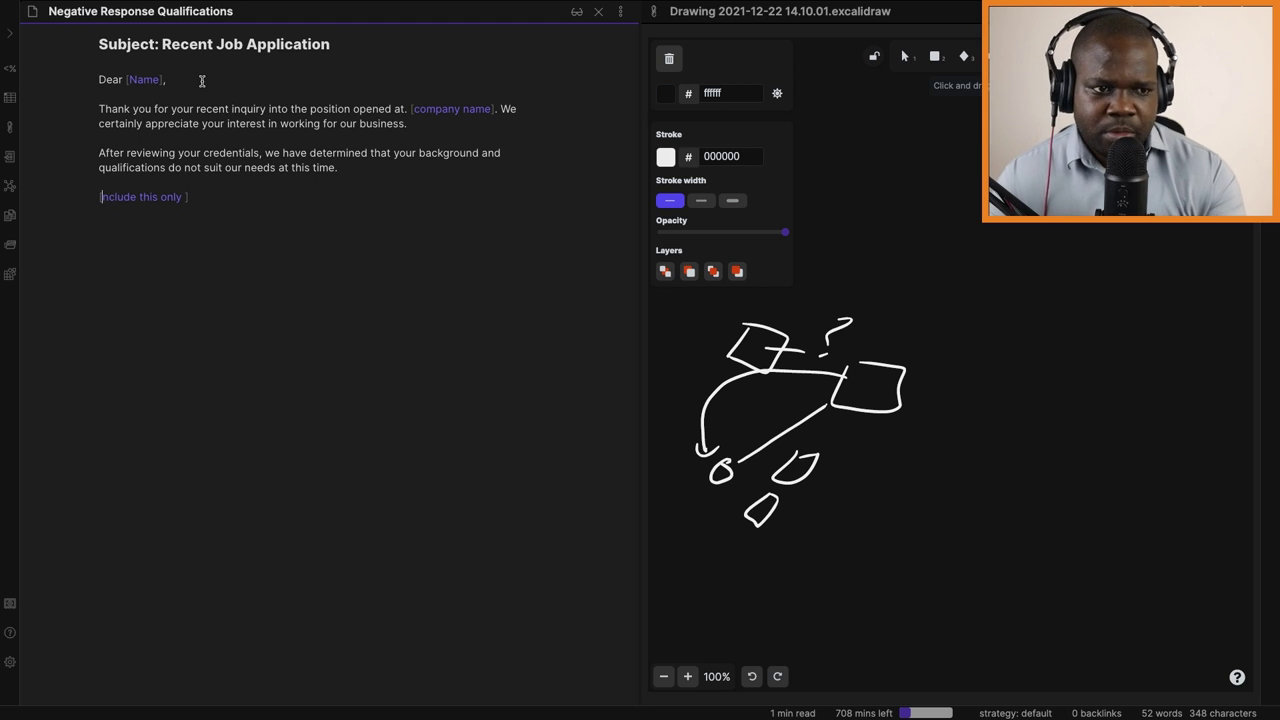
key("Delete")
type("I")
key("End")
type("if you intend to do it")
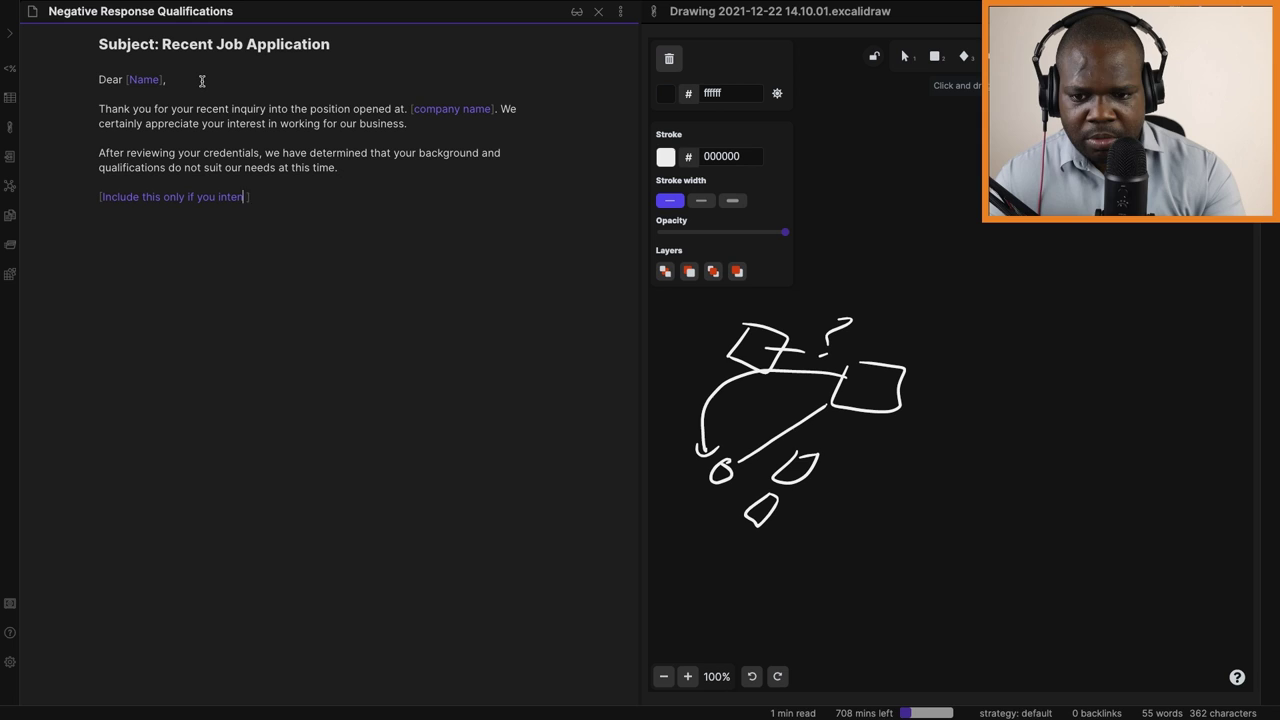
type(".")
- Add "We will keep your application on file for future reference." as its own bracketed line, separate from the note above
key("Return")
key("Return")
type("We ")
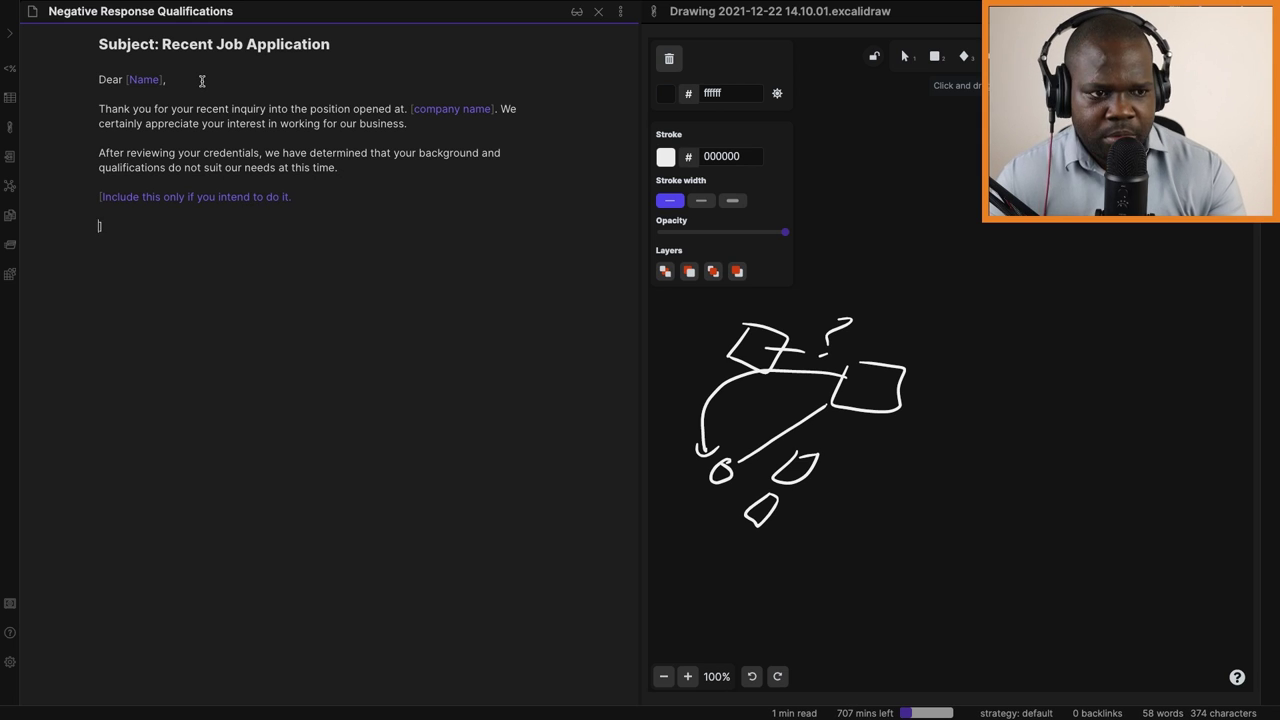
type("will keep your ")
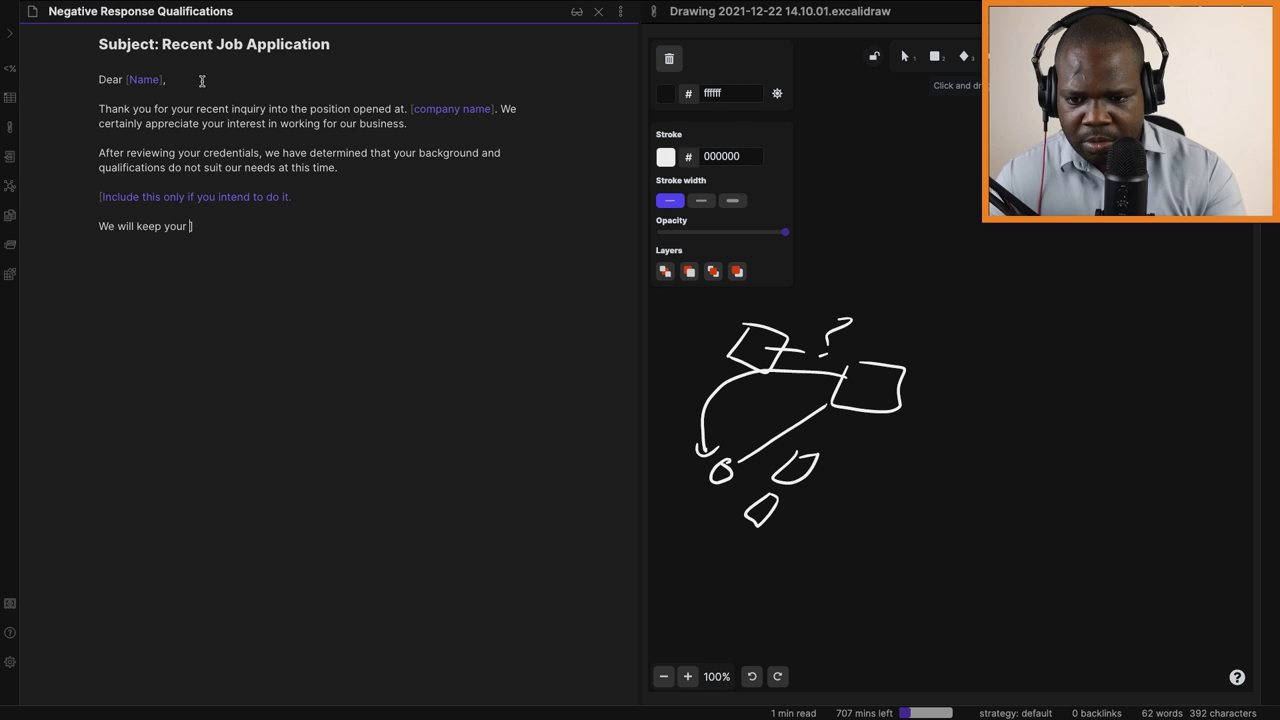
type("application on file for future reference.")
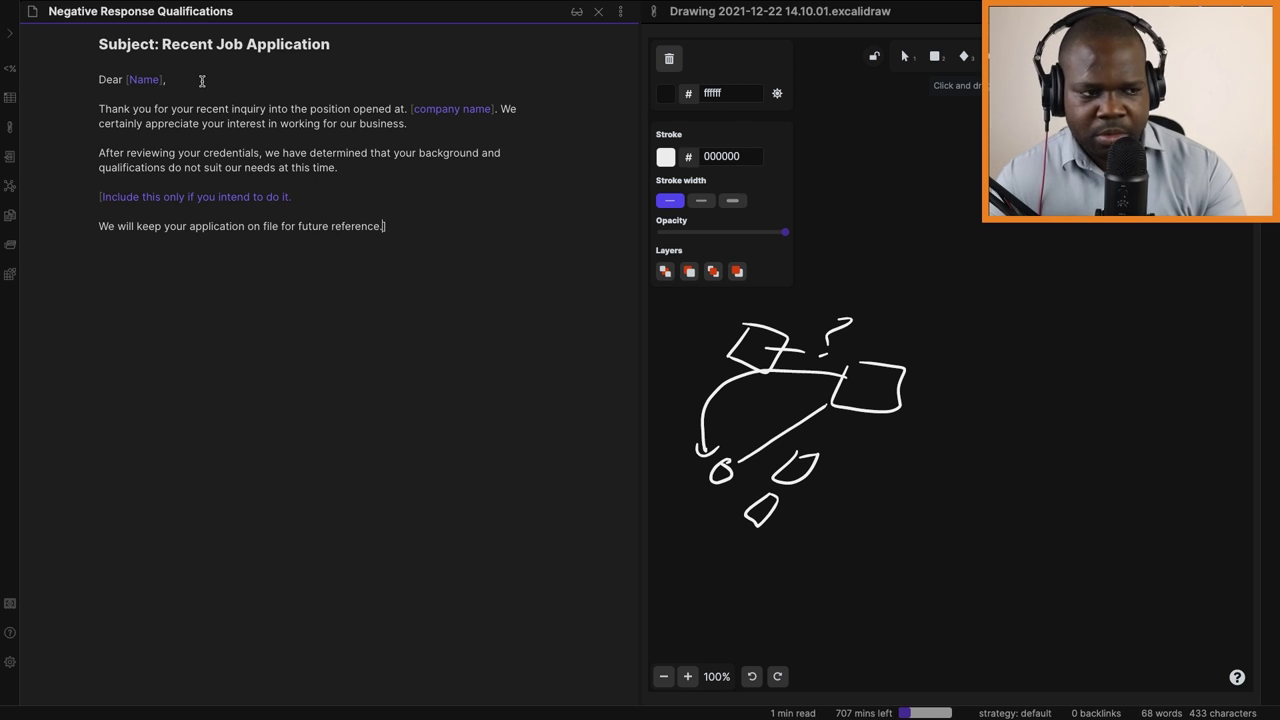
left_click(304, 197)
key("Down")
key("Down")
type("[")
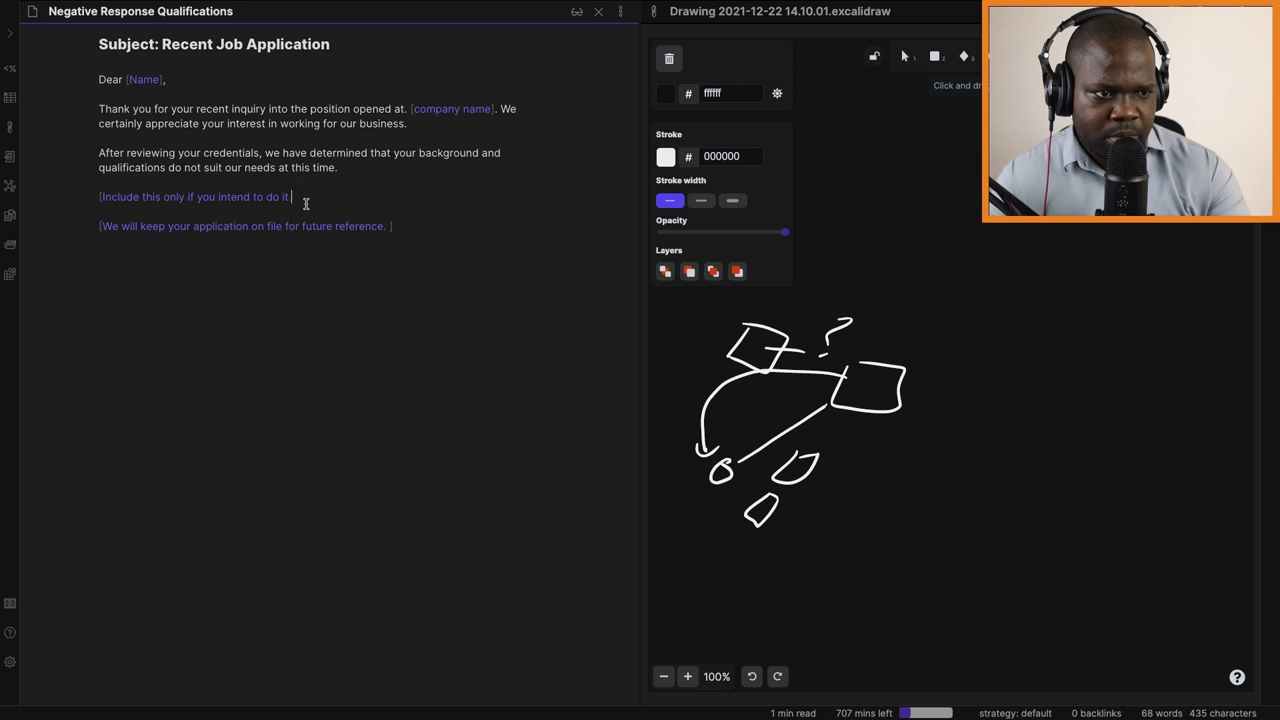
- Add the closing line "Again, thank you for your interest in our company." below the bracketed text
left_click(378, 250)
key("Return")
key("Return")
type("Again, tha")
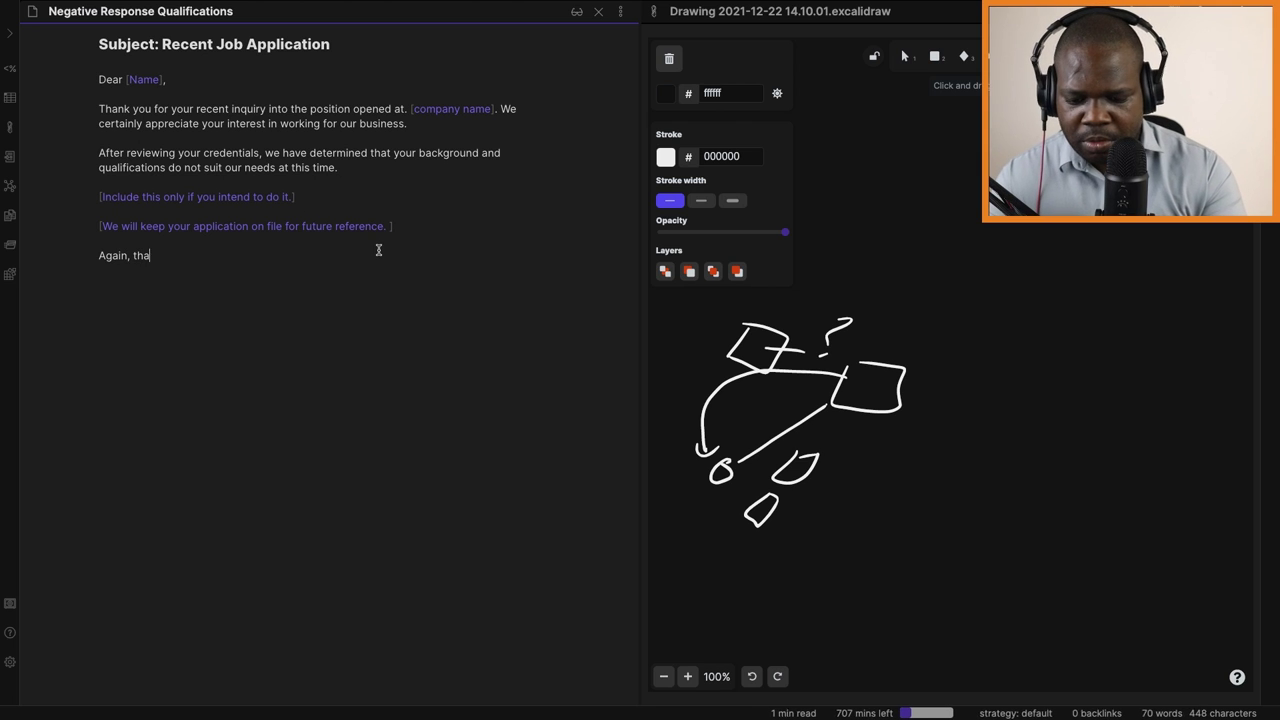
type("nk you for your interest in our company.")
type("Sincerely,  [Your Name] [Your title] [Phone number] [Email]  ## Contact / Law center: www.martisz.bio.link ## Support: www.ko-fi.com/martisz")
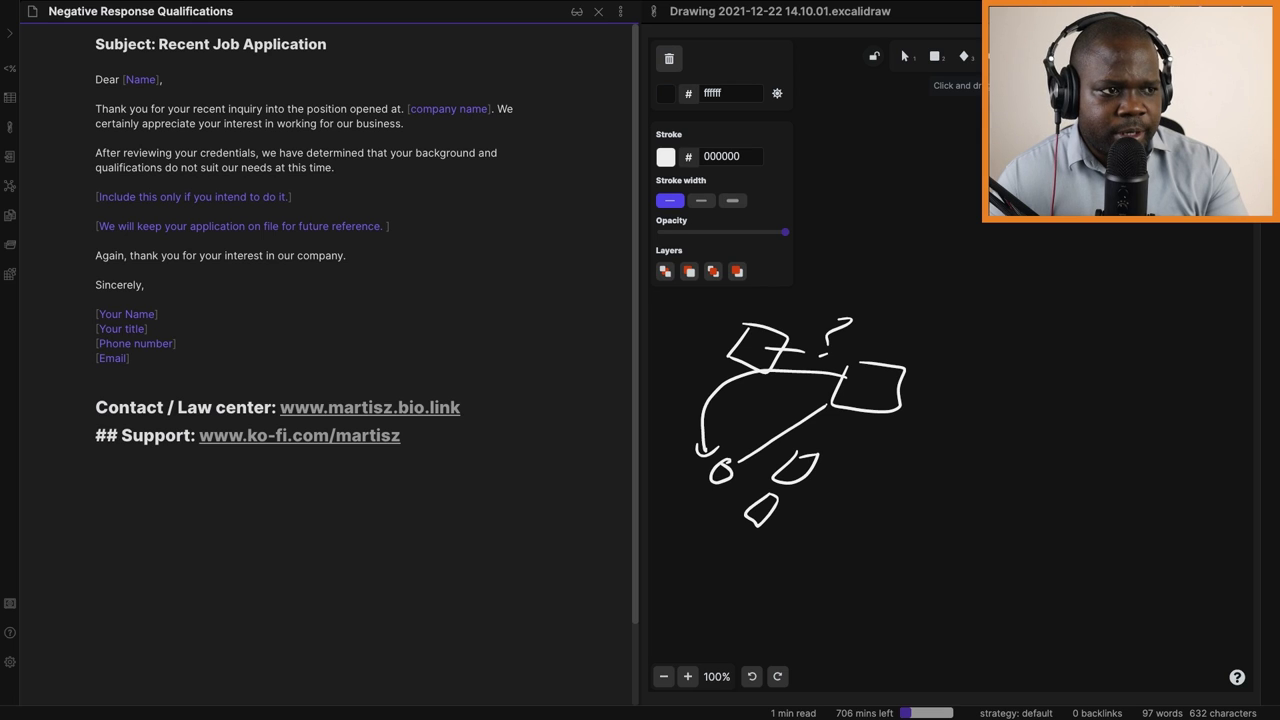
key("Home")
key("Delete")
key("Delete")
key("Delete")
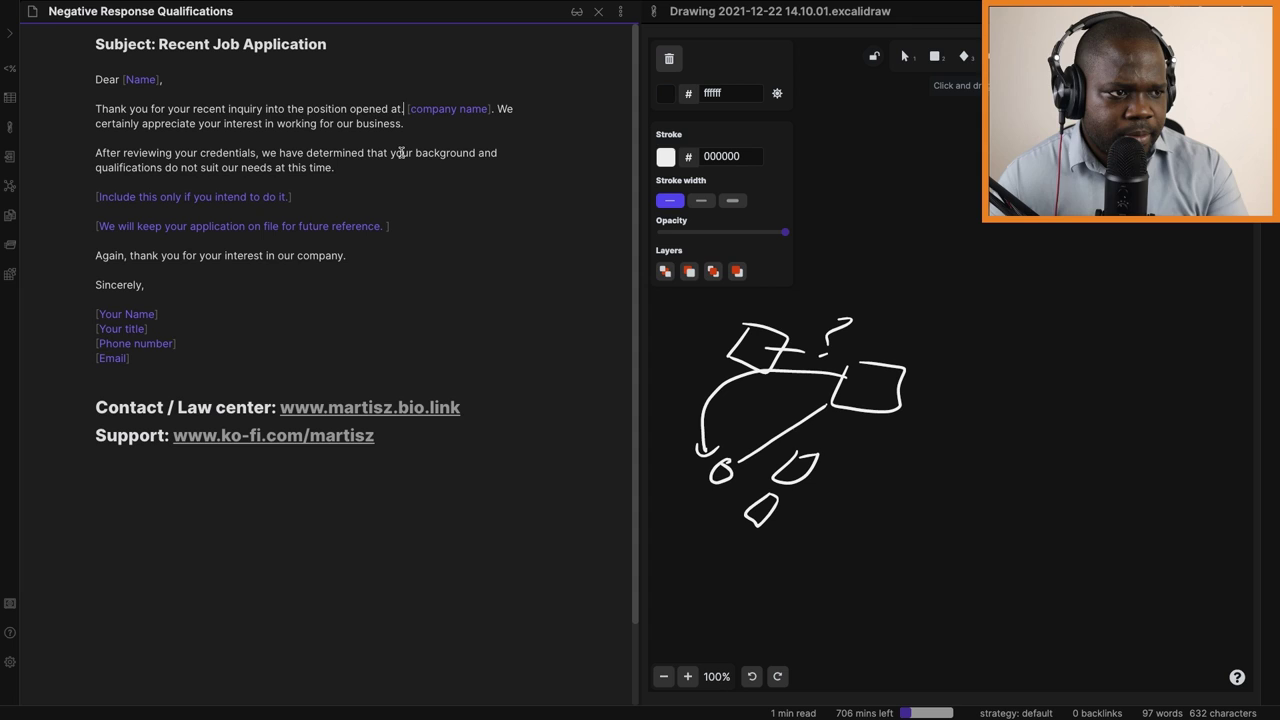
- Remove the stray period after "opened at" in the opening paragraph
key("BackSpace")
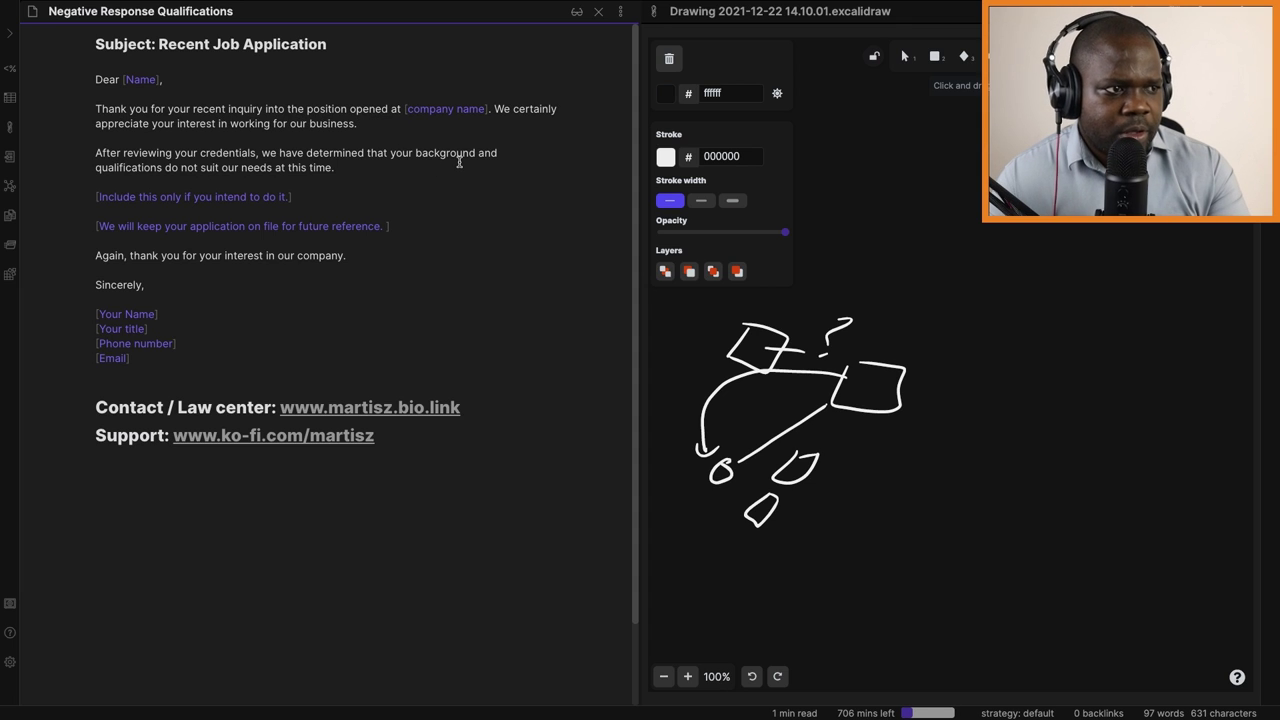